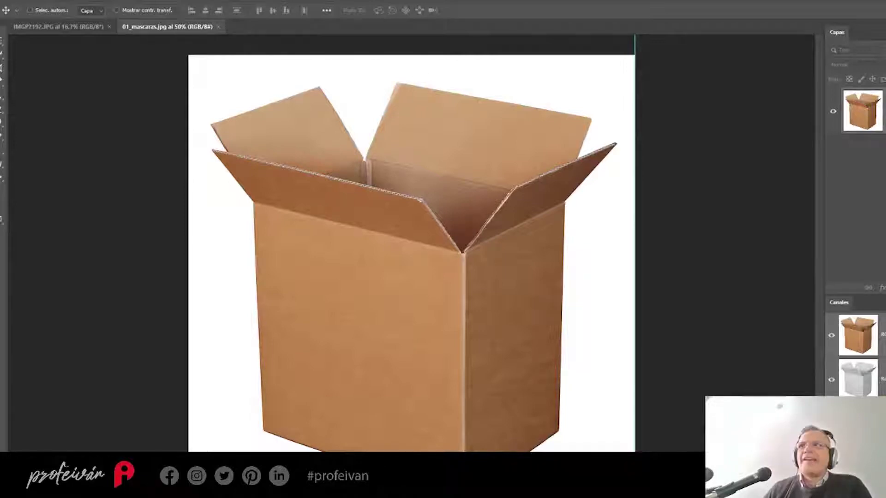
# Open Edición > Preferencias > Rendimiento, showing 5060 MB (69%) memory allowed.
pyautogui.click(31, 3)
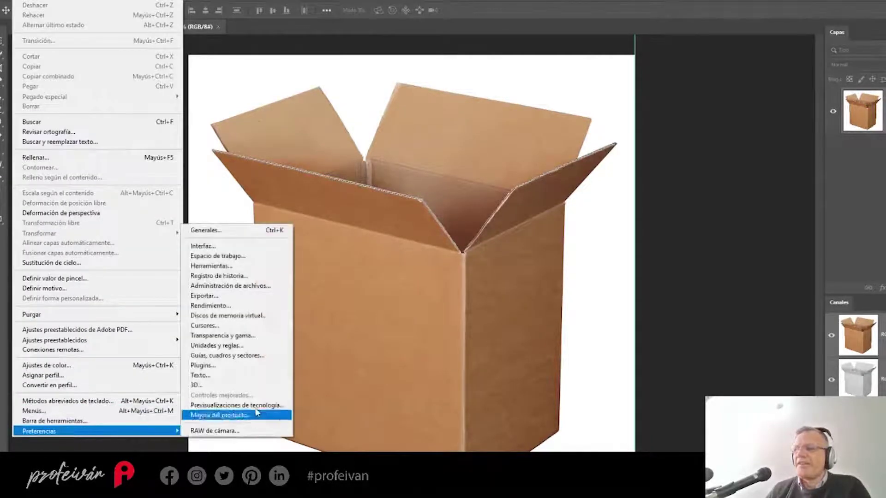
pyautogui.moveTo(97, 431)
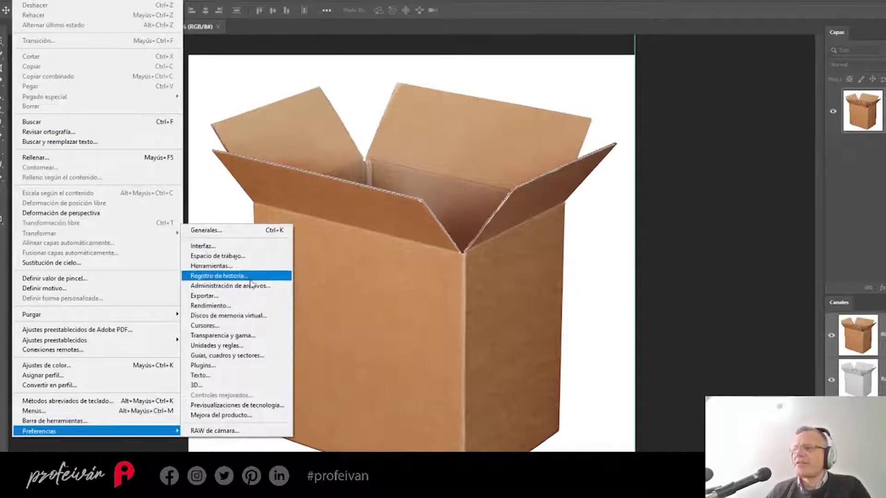
pyautogui.click(239, 306)
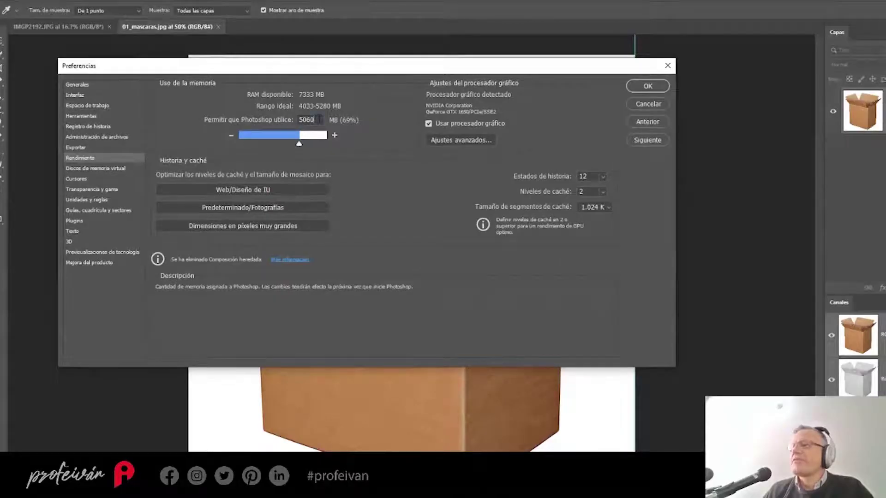
pyautogui.click(286, 133)
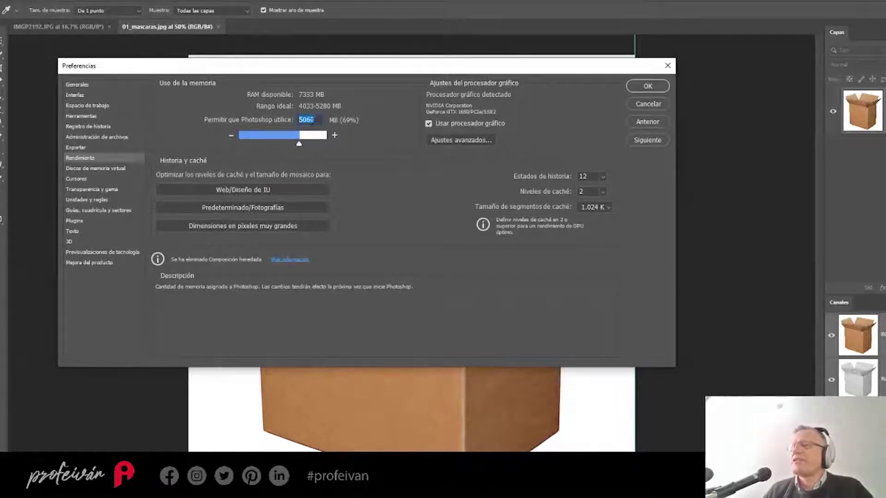
pyautogui.click(317, 119)
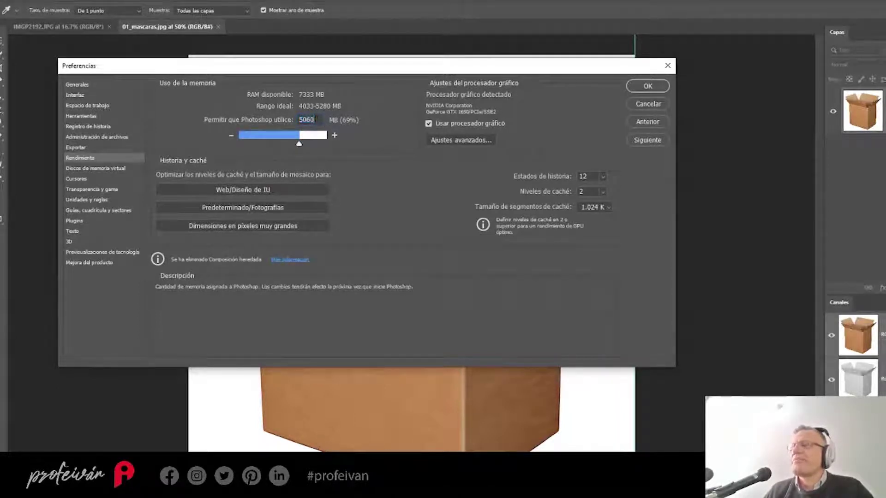
pyautogui.moveTo(317, 119); pyautogui.dragTo(270, 121)
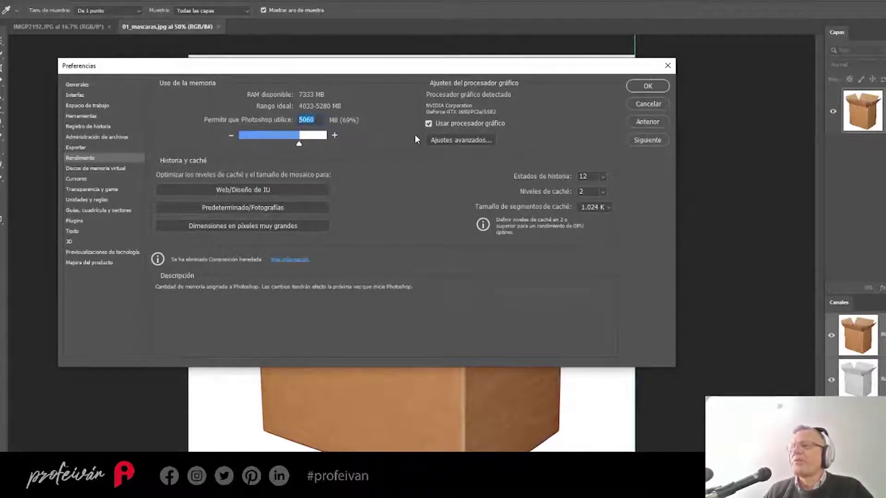
pyautogui.moveTo(465, 123)
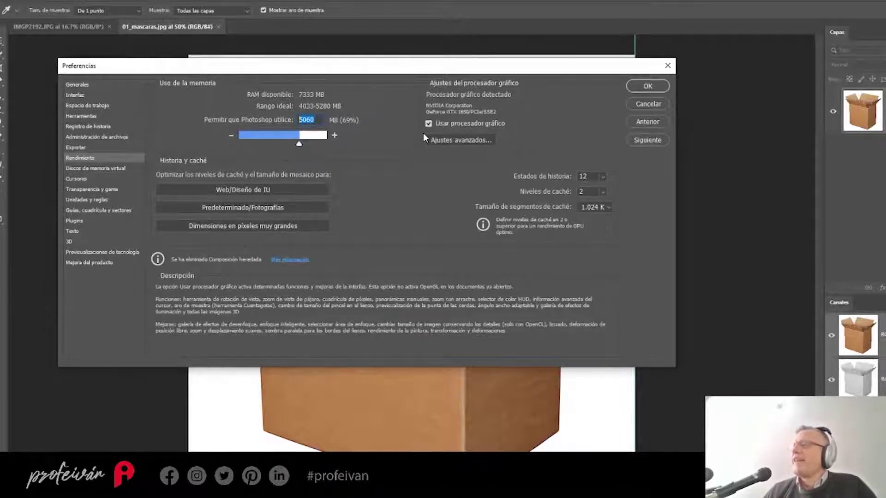
pyautogui.moveTo(536, 70); pyautogui.dragTo(505, 64)
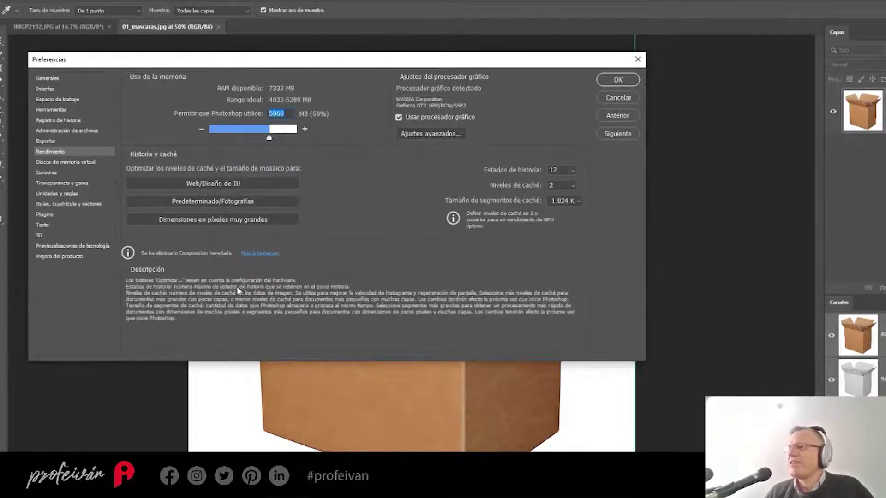
pyautogui.moveTo(550, 191)
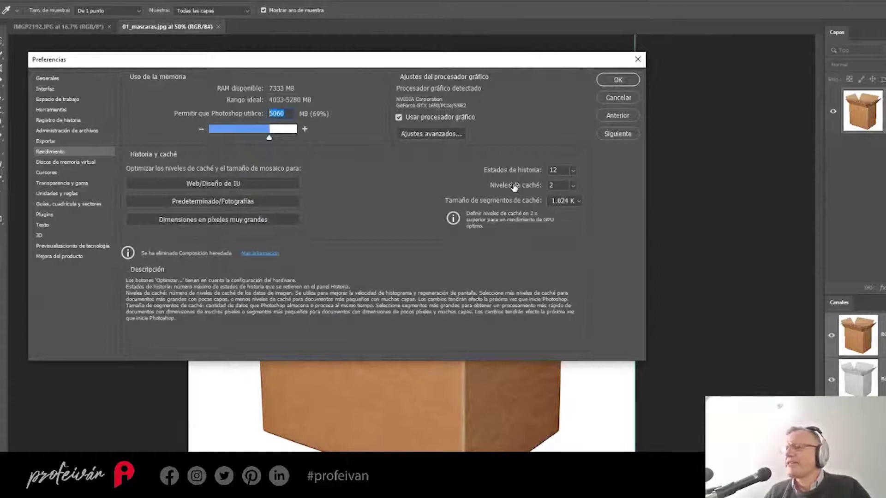
# Change Niveles de caché from 2 to 4 in the Performance preferences.
pyautogui.click(572, 185)
pyautogui.click(586, 199)
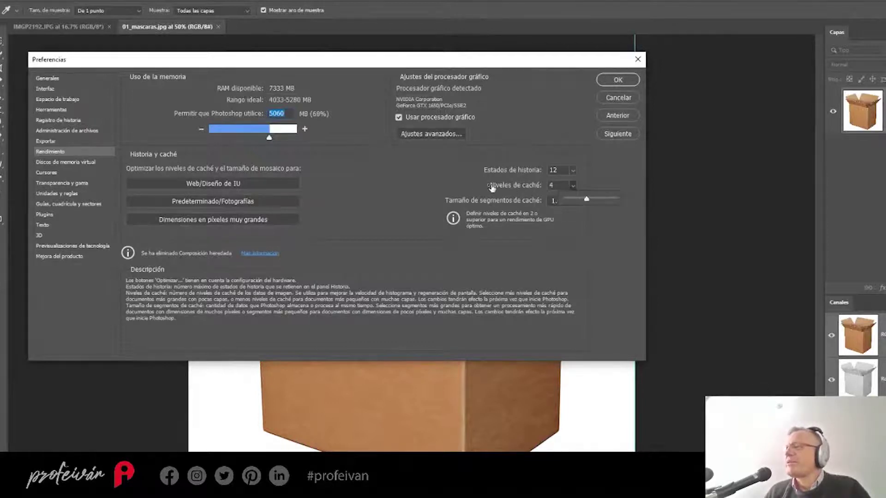
pyautogui.click(452, 184)
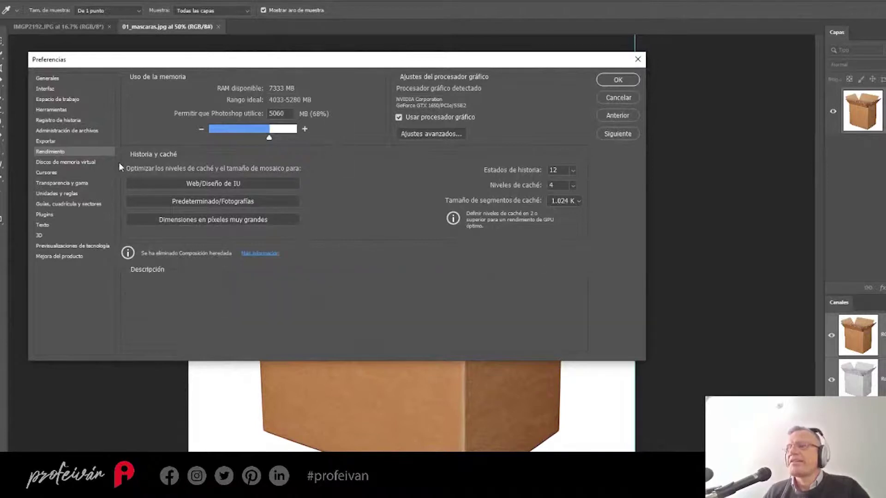
# Confirm scratch disks C:\ and D:\ are enabled, then save the preferences with OK.
pyautogui.click(83, 164)
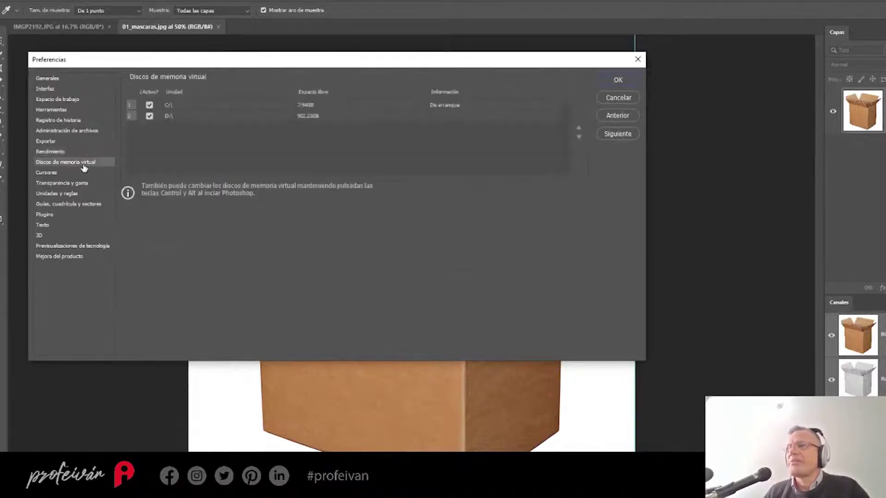
pyautogui.moveTo(297, 59); pyautogui.dragTo(357, 83)
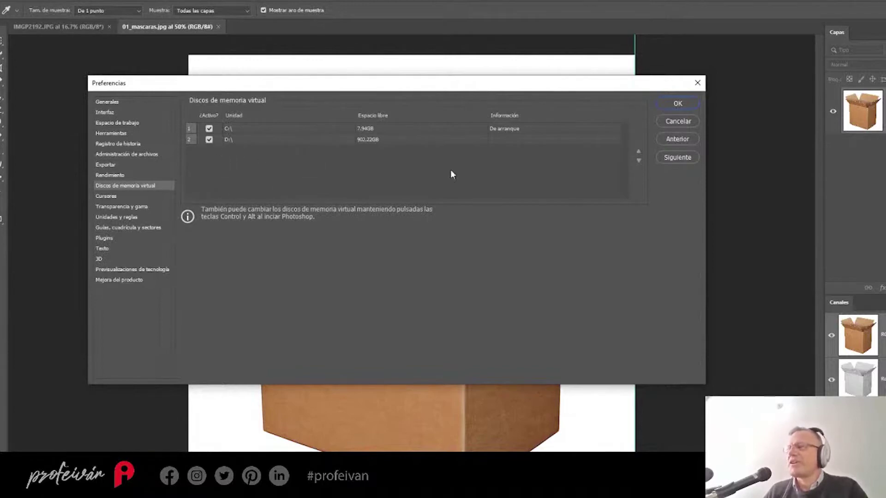
pyautogui.click(678, 104)
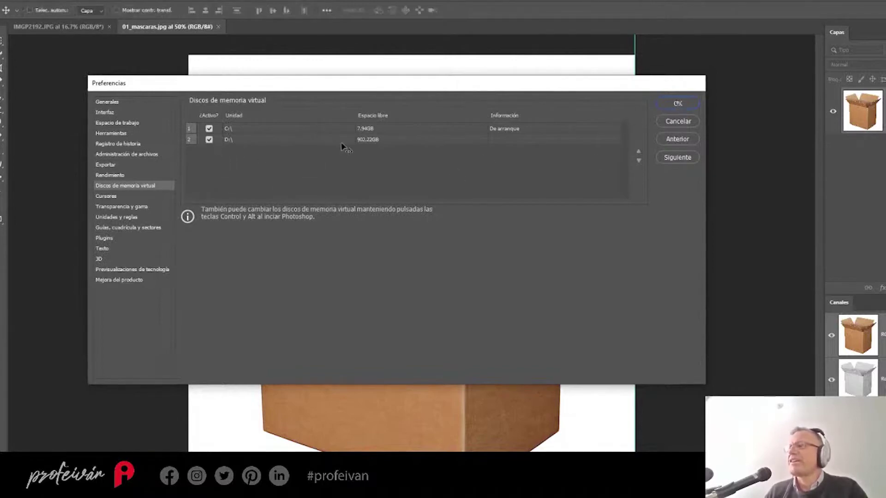